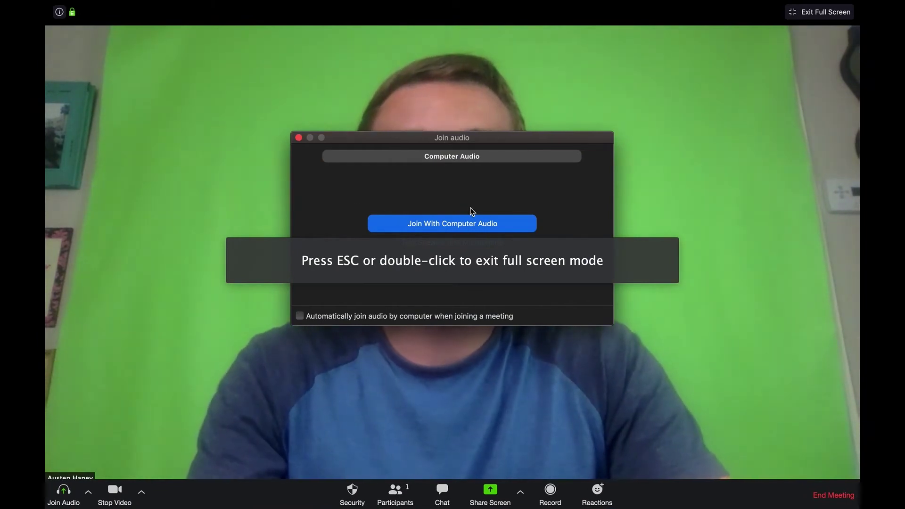
# Join the meeting with computer audio and start recording it.
pyautogui.click(488, 226)
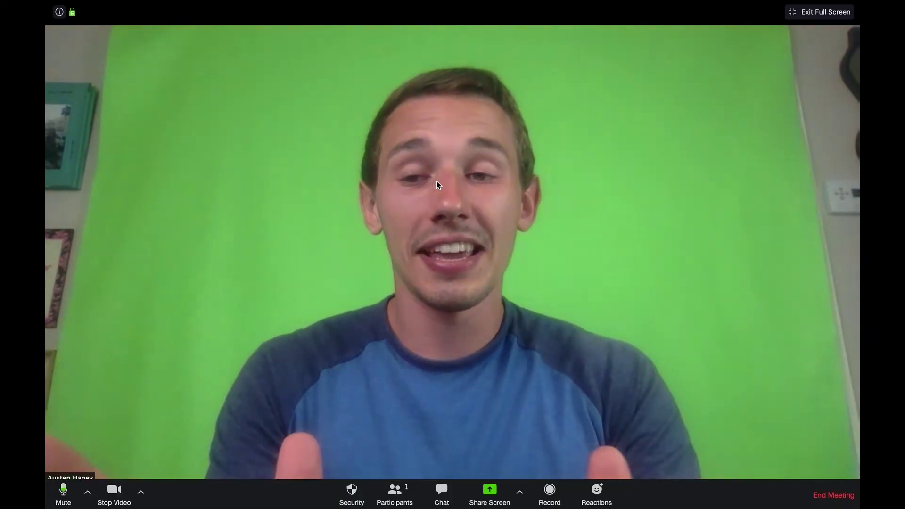
pyautogui.moveTo(579, 206)
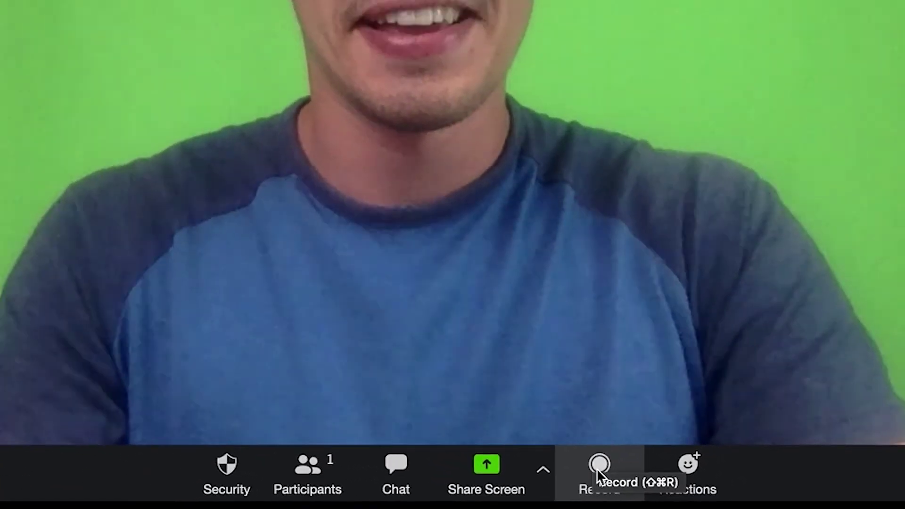
pyautogui.click(619, 469)
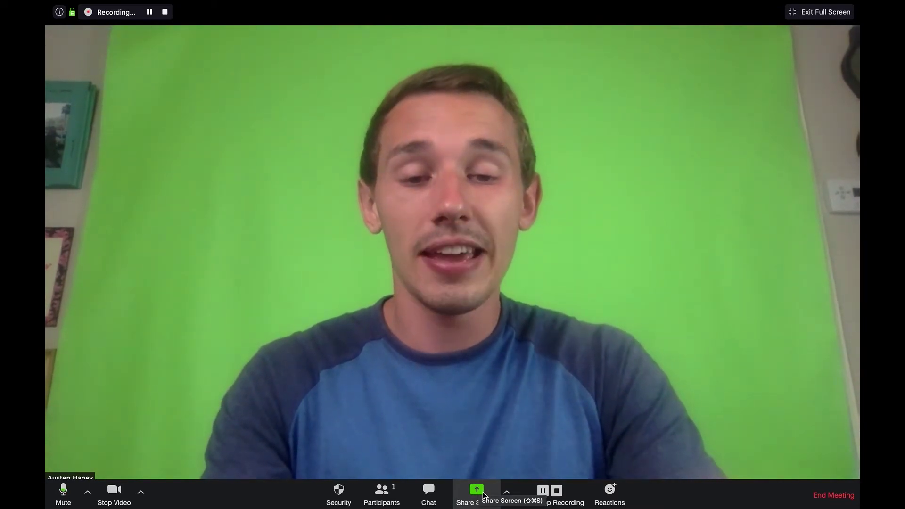
# Share the Microsoft PowerPoint slide show window with the meeting, staying on the title slide.
pyautogui.click(483, 495)
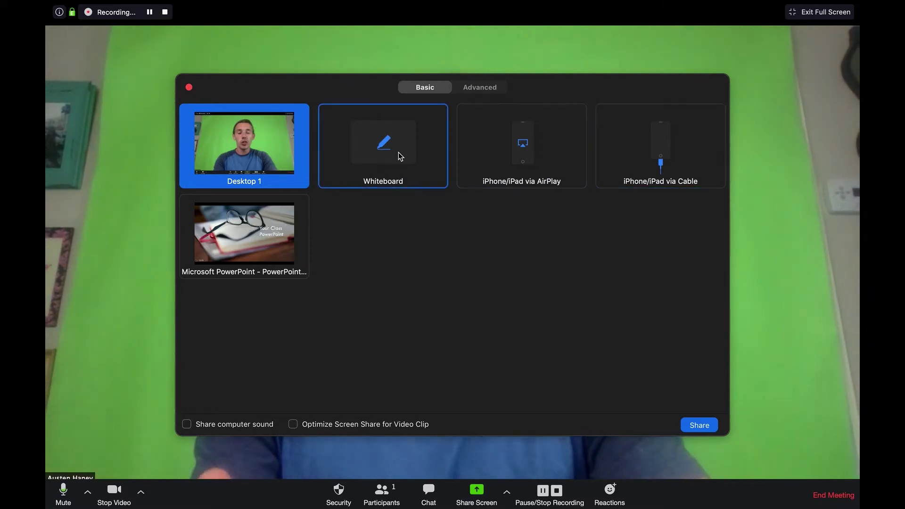
pyautogui.click(262, 227)
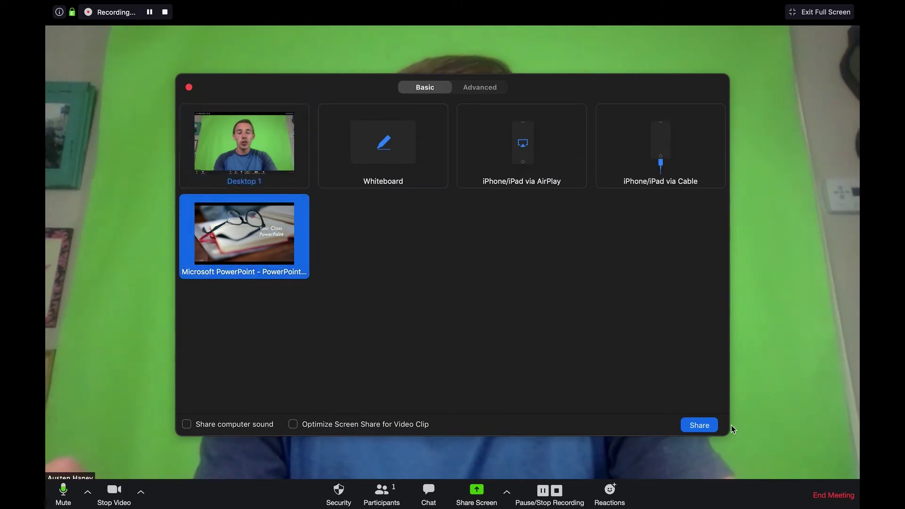
pyautogui.click(707, 426)
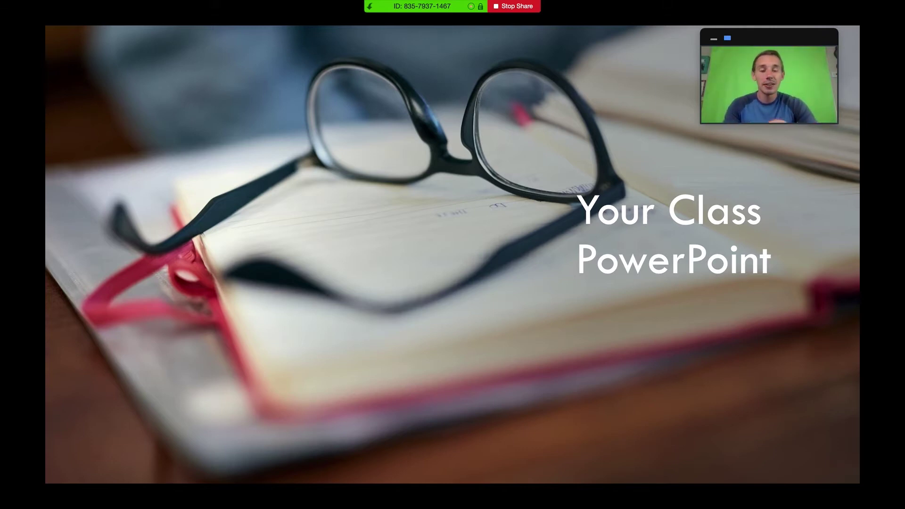
pyautogui.click(455, 314)
pyautogui.press('Left')
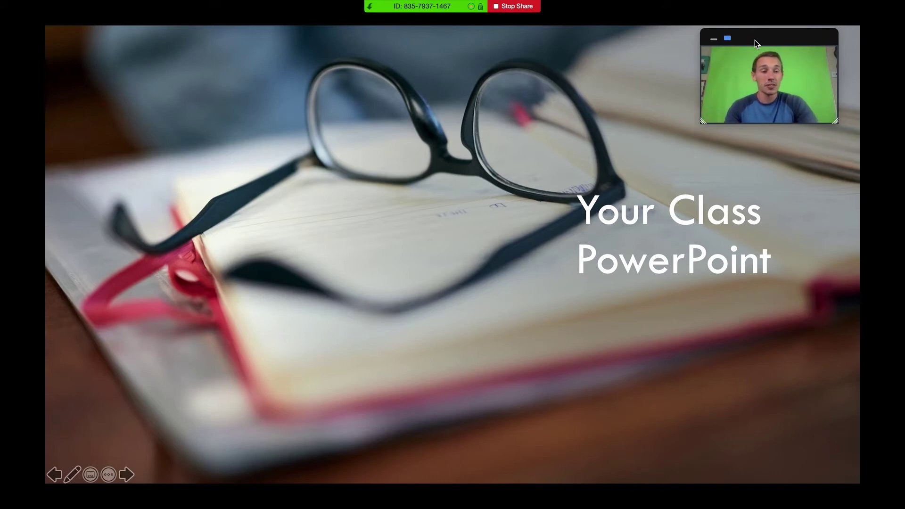
# Move the floating webcam thumbnail to the slide's lower-right corner and advance the slide show to the sales clerk dialogue.
pyautogui.moveTo(754, 41); pyautogui.dragTo(103, 404)
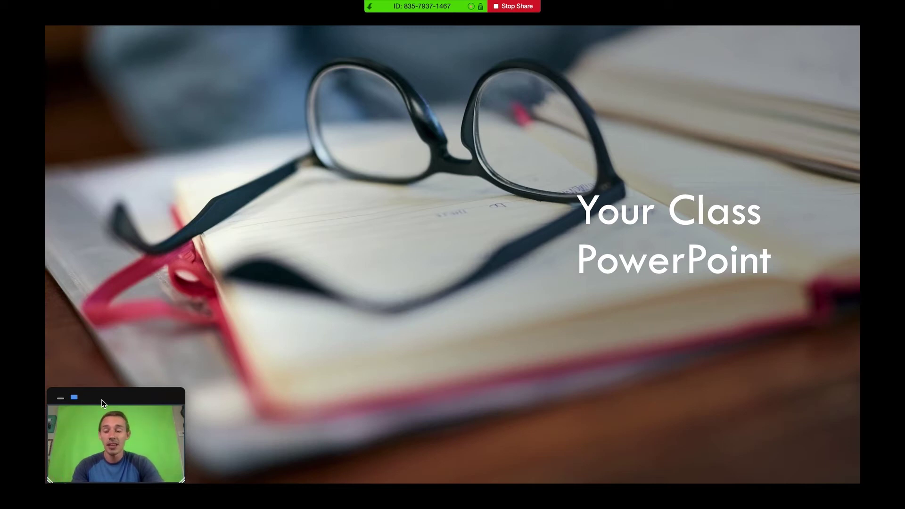
pyautogui.moveTo(104, 404); pyautogui.dragTo(776, 400)
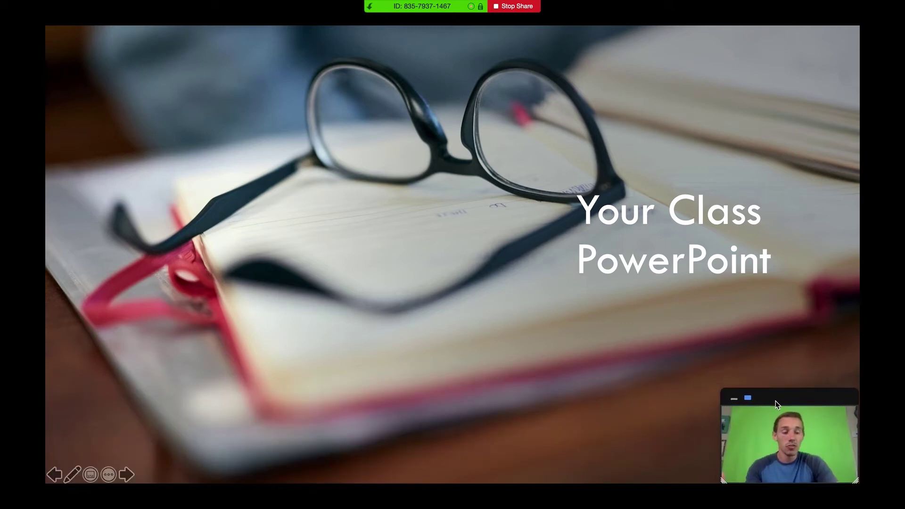
pyautogui.click(593, 329)
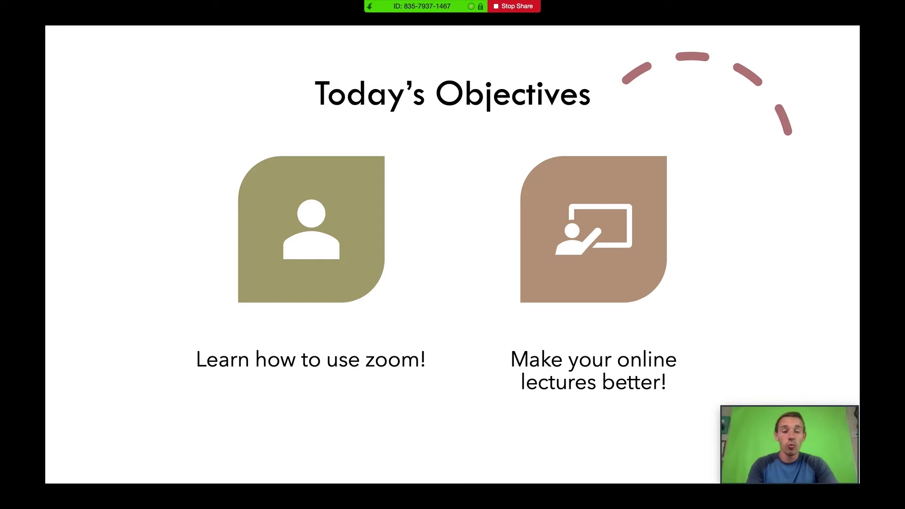
pyautogui.press('Right')
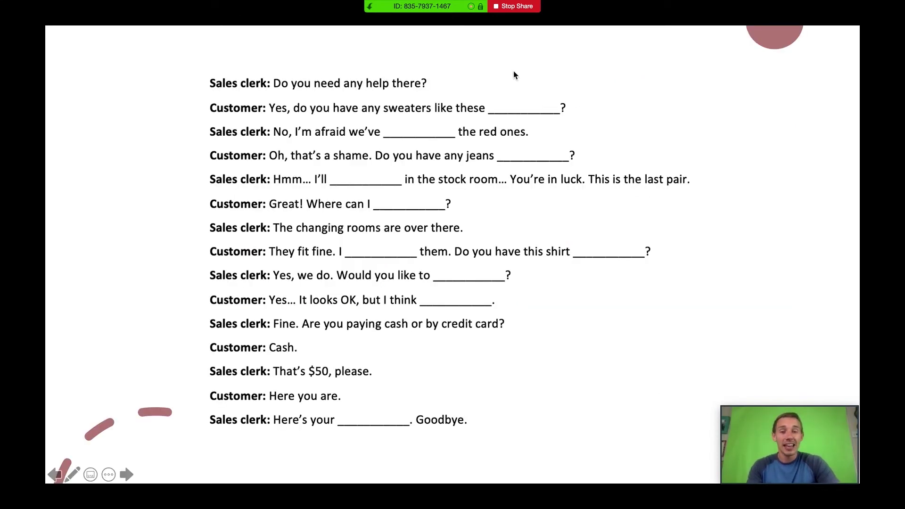
# Annotate the dialogue slide with freehand drawing, underlining "sweaters" and adding a zigzag line beside the text.
pyautogui.moveTo(477, 2)
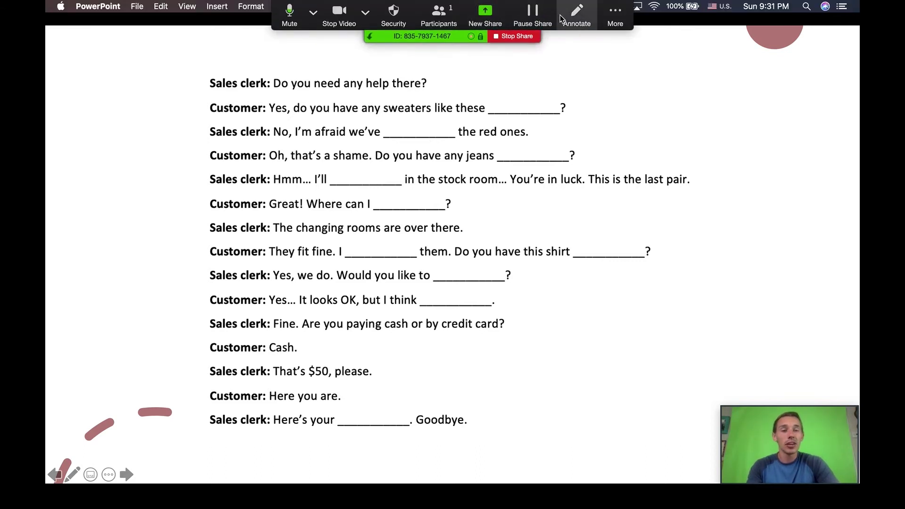
pyautogui.click(578, 16)
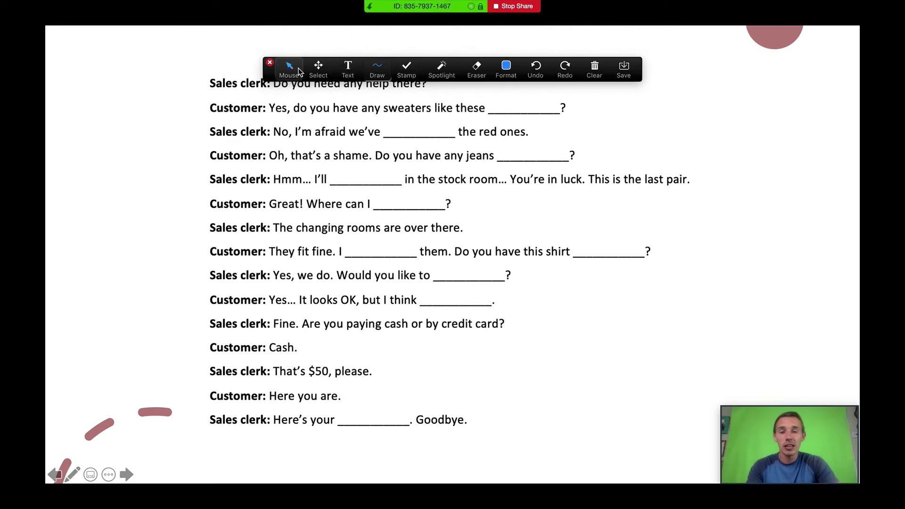
pyautogui.click(376, 69)
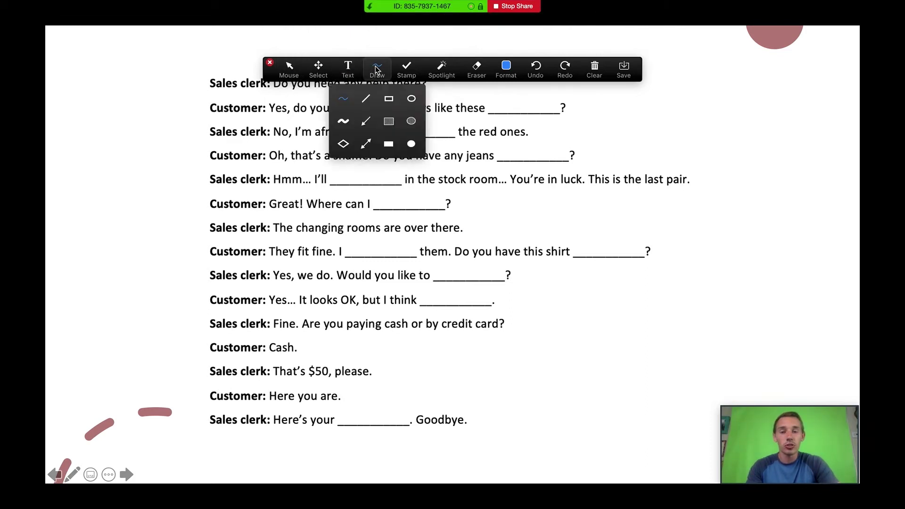
pyautogui.click(348, 99)
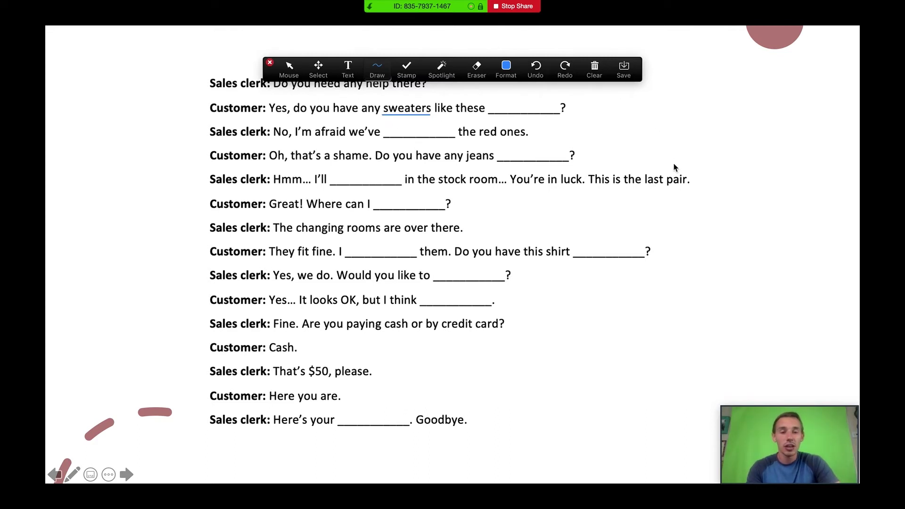
pyautogui.moveTo(763, 230); pyautogui.dragTo(777, 215)
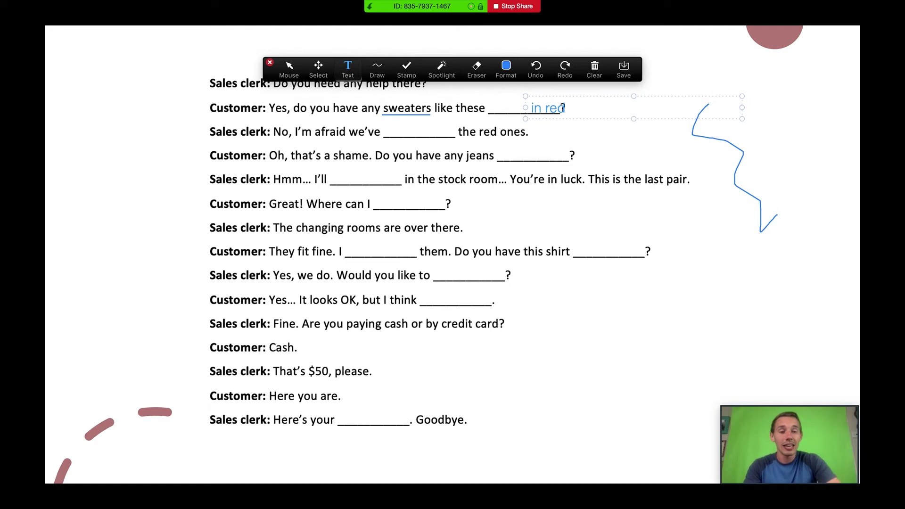
# Place the text annotation "in red" on the blank after "like these".
pyautogui.moveTo(562, 107); pyautogui.dragTo(527, 105)
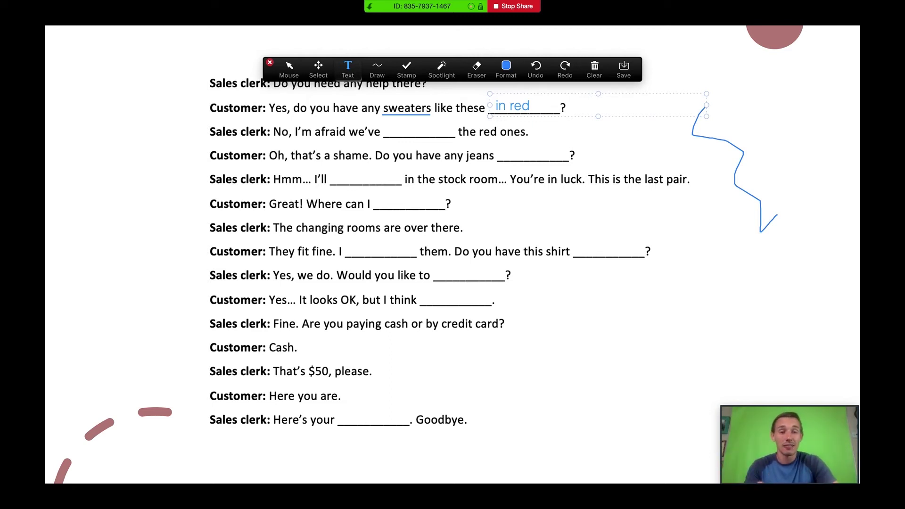
pyautogui.press('Escape')
# Stop sharing the screen and stop the meeting recording.
pyautogui.click(495, 17)
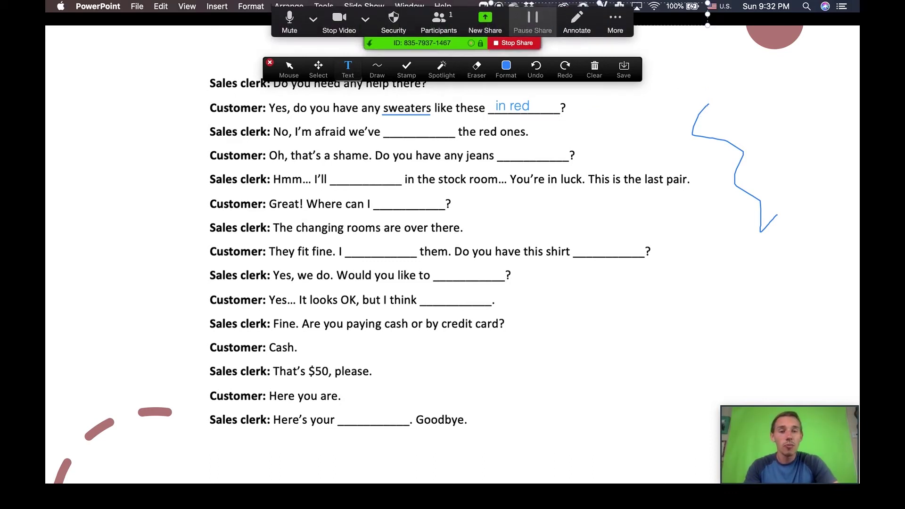
pyautogui.click(533, 28)
pyautogui.click(533, 28)
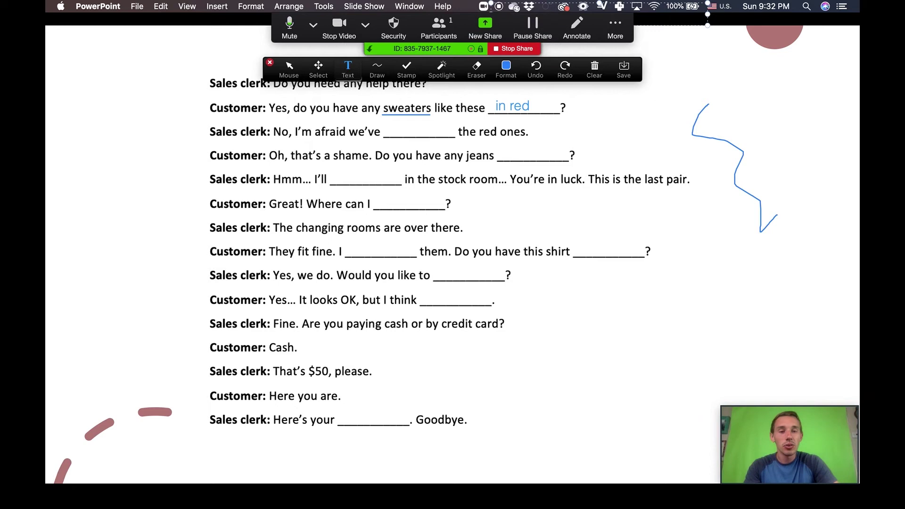
pyautogui.click(509, 49)
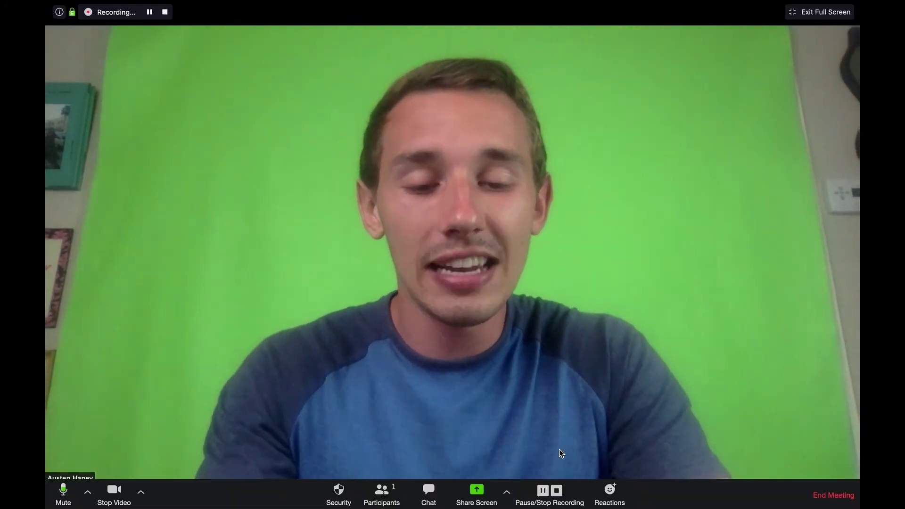
pyautogui.click(557, 491)
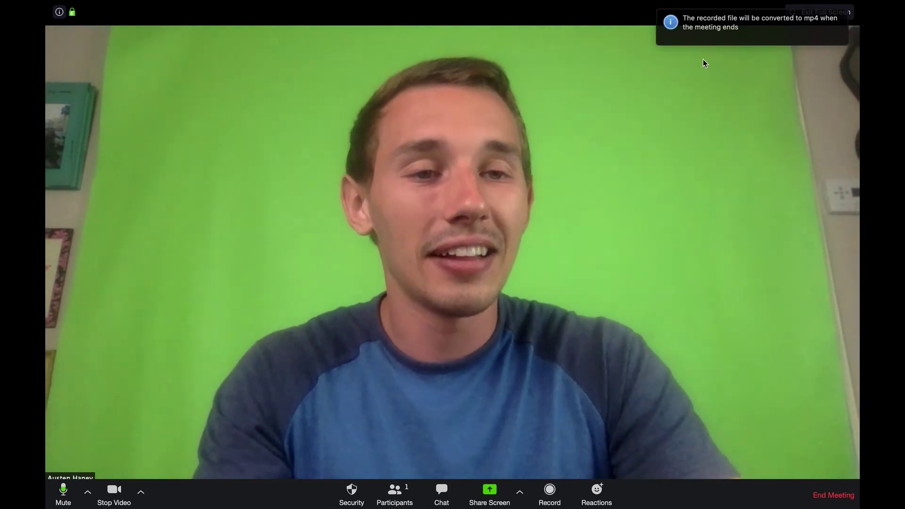
pyautogui.moveTo(697, 35)
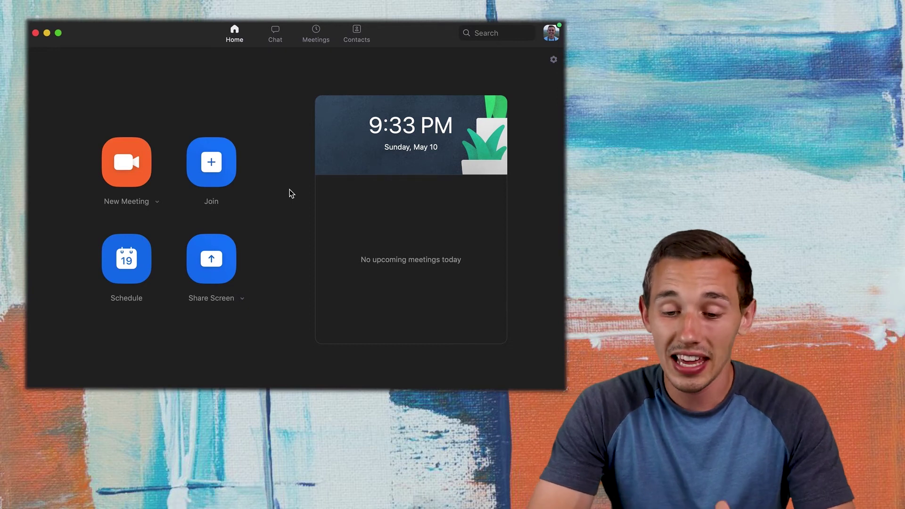
# Open the application's recording settings and move the settings window away from its original spot.
pyautogui.click(554, 60)
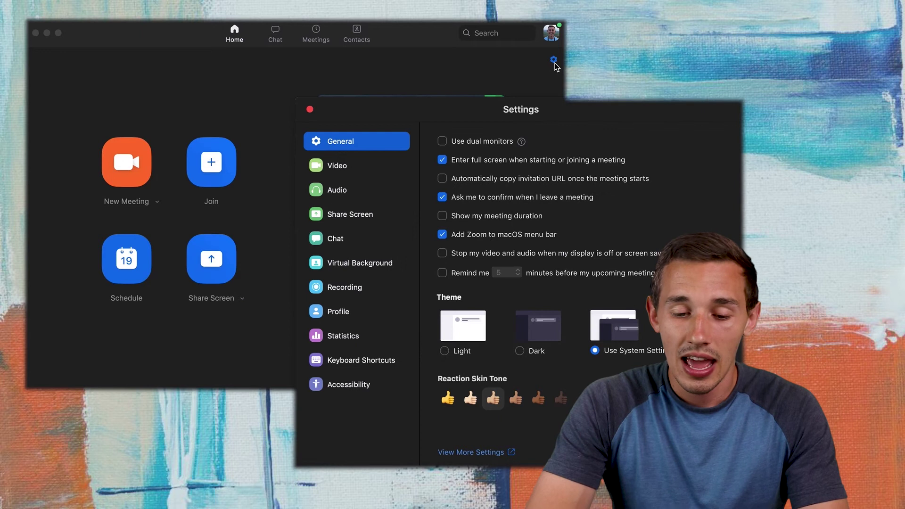
pyautogui.moveTo(425, 107); pyautogui.dragTo(312, 42)
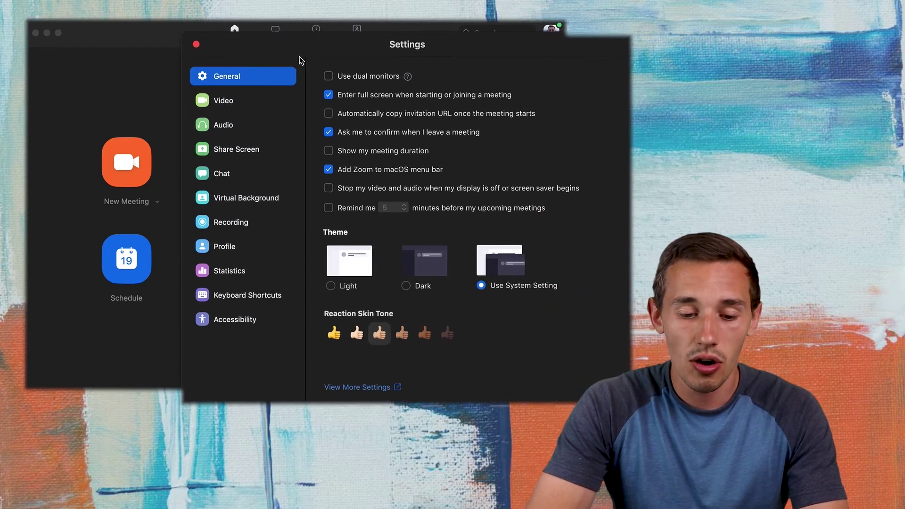
pyautogui.click(222, 222)
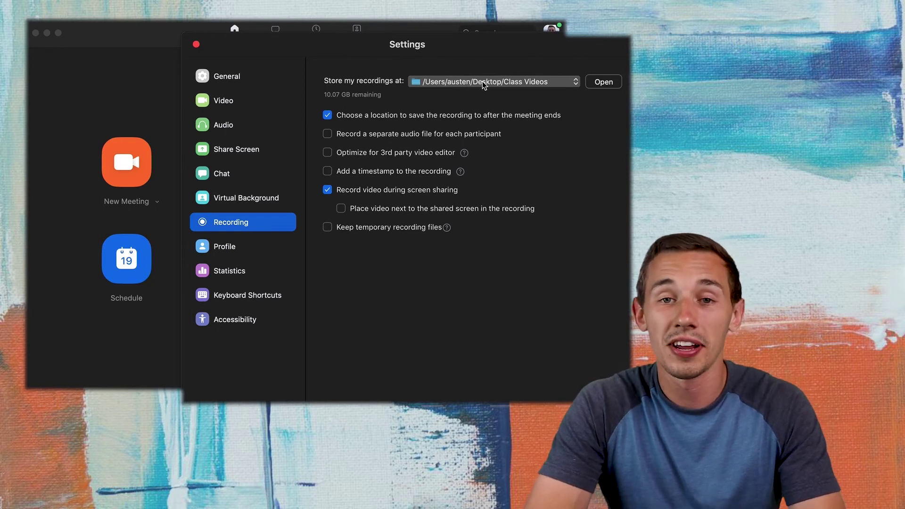
# Browse the folders available for storing recordings, starting from Class Videos, and leave without choosing a new location.
pyautogui.click(507, 84)
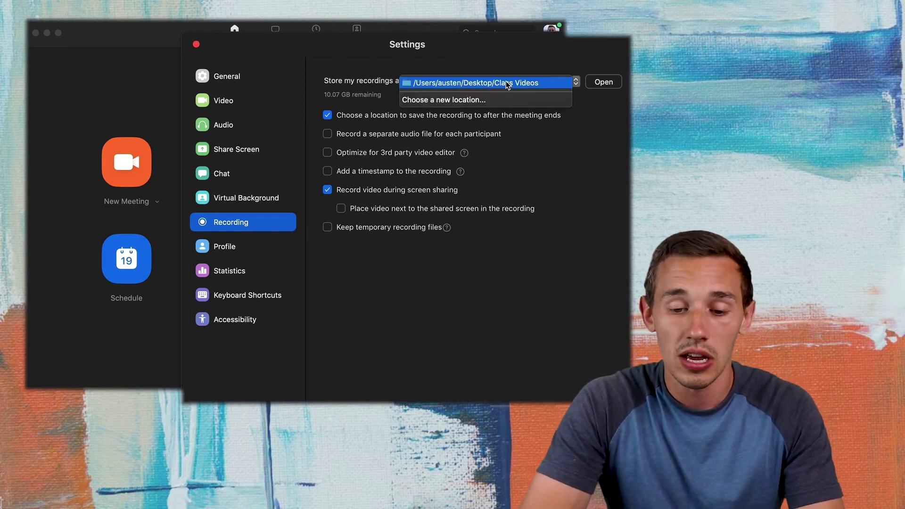
pyautogui.click(475, 100)
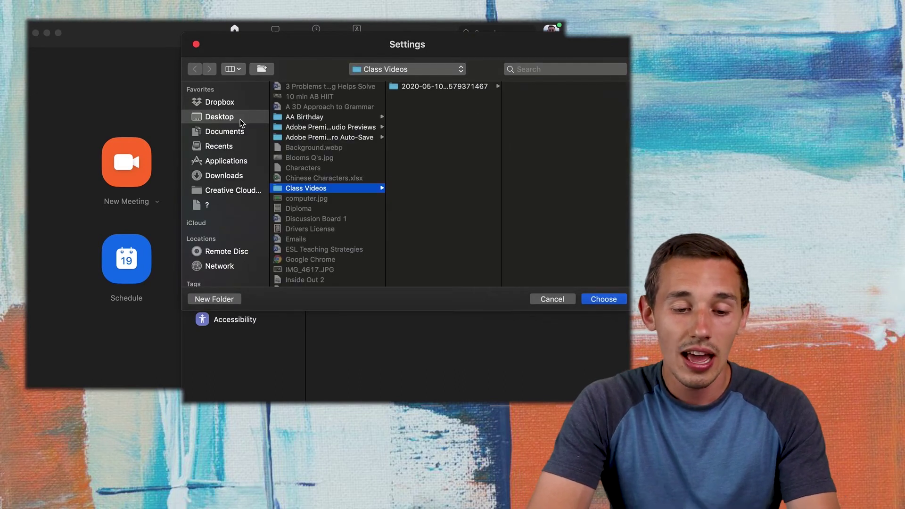
pyautogui.scroll(-5, 232, 121)
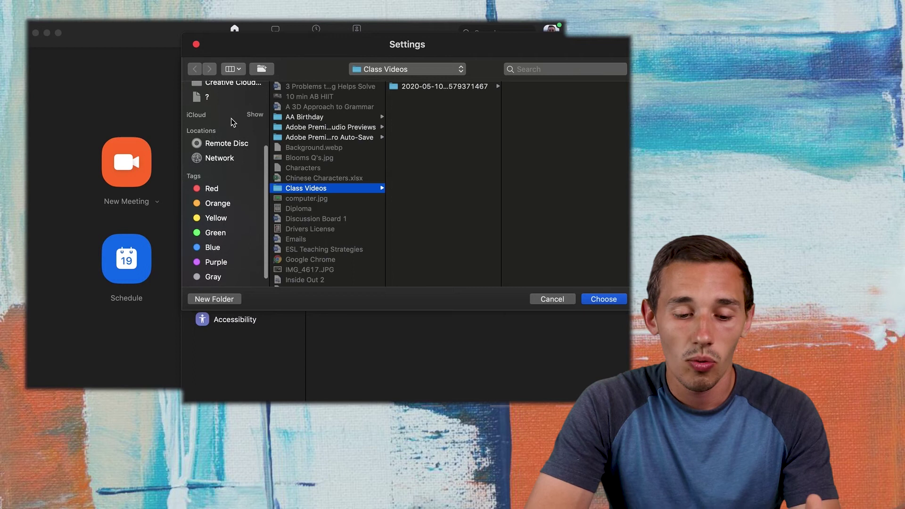
pyautogui.scroll(1, 232, 121)
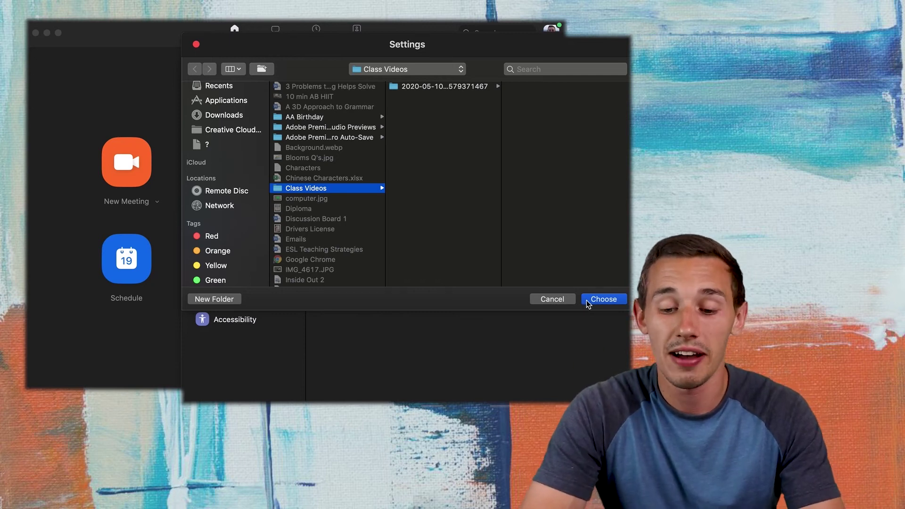
pyautogui.click(569, 299)
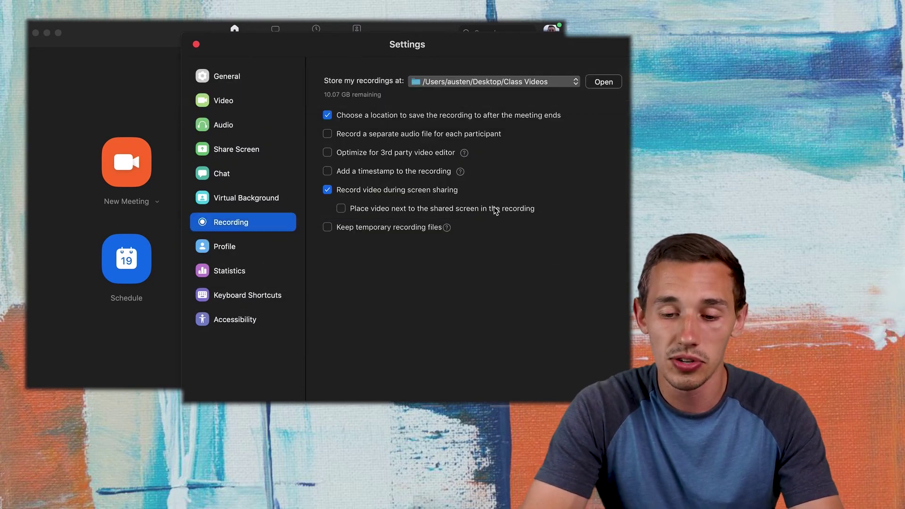
# Set the San Francisco image as the virtual background.
pyautogui.click(244, 198)
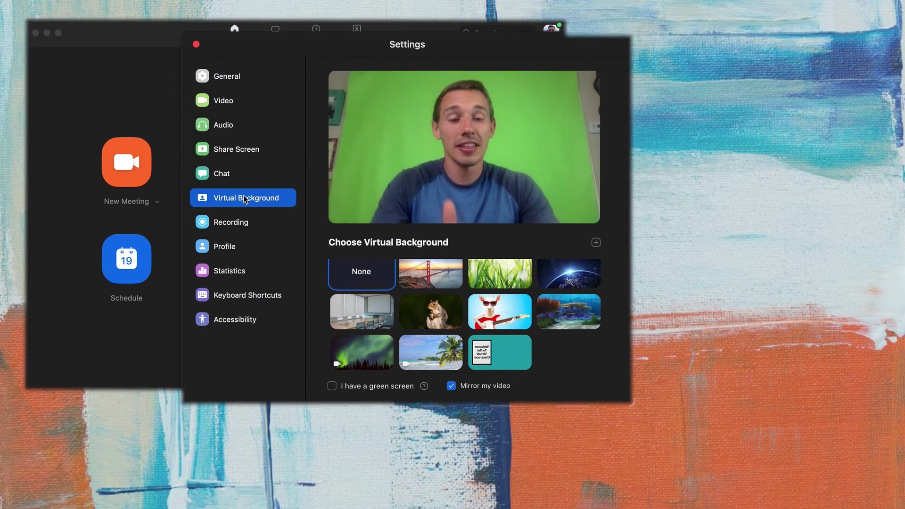
pyautogui.scroll(1, 433, 301)
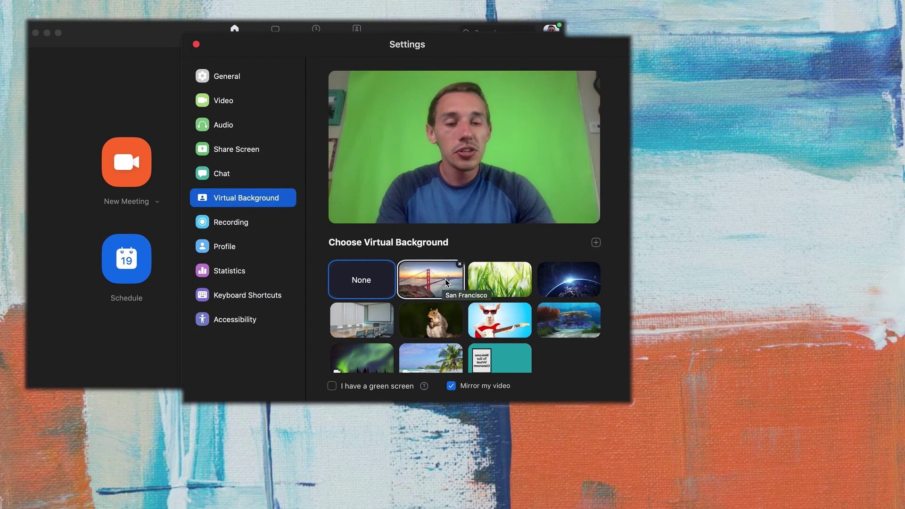
pyautogui.scroll(-1, 505, 279)
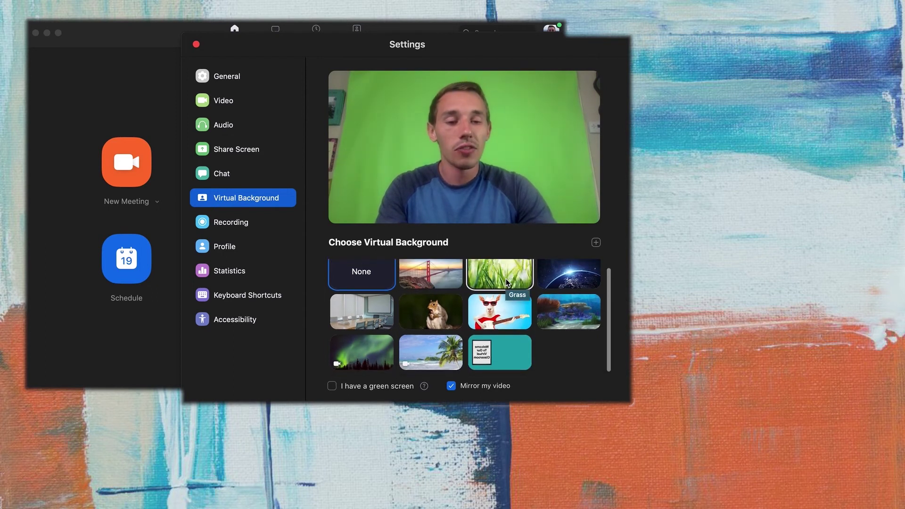
pyautogui.scroll(1, 506, 279)
pyautogui.click(433, 275)
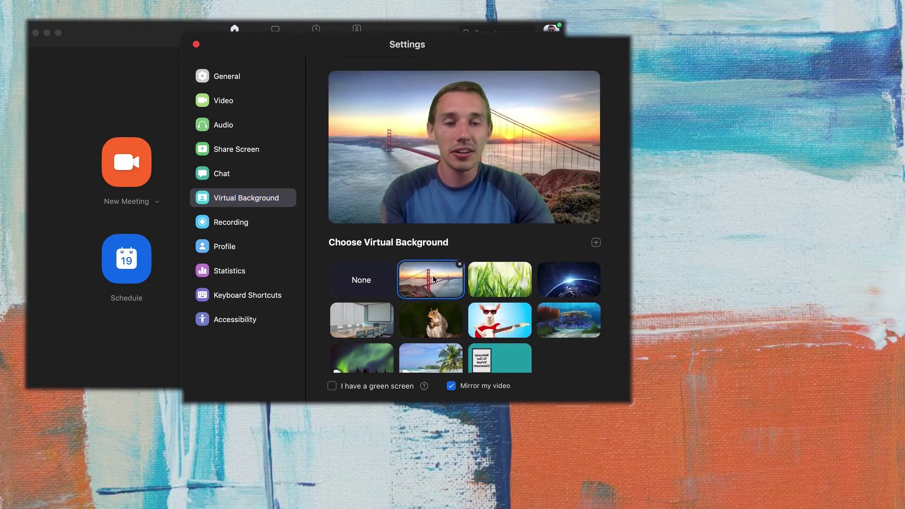
pyautogui.click(495, 278)
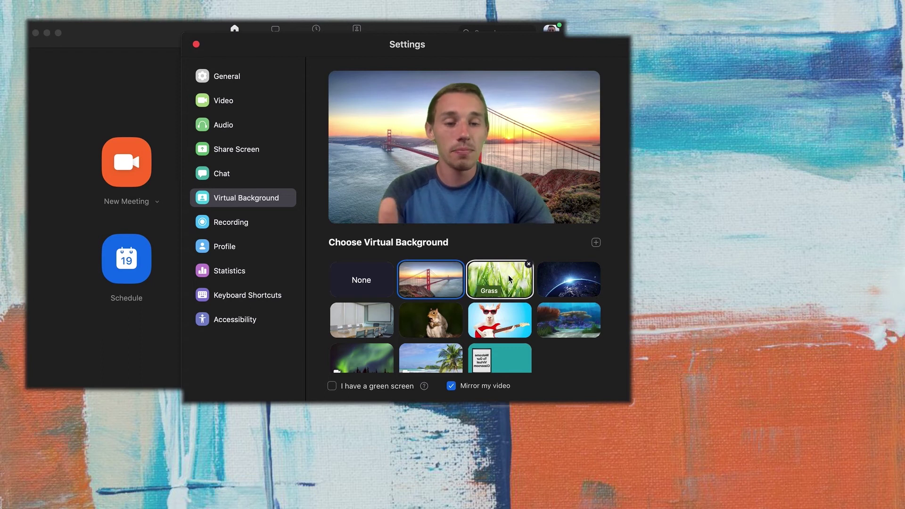
# Try the Earth from space, underwater reef, San Francisco and northern lights images as virtual backgrounds.
pyautogui.click(553, 279)
pyautogui.click(557, 325)
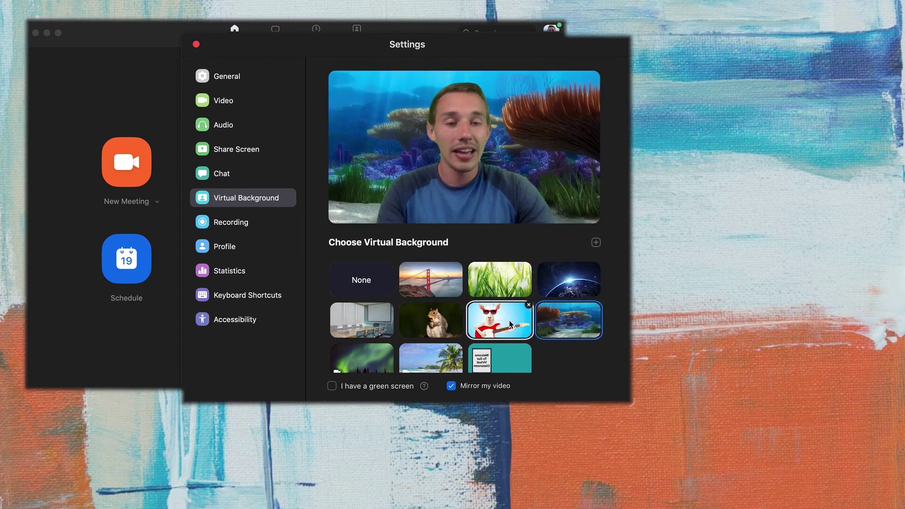
pyautogui.click(430, 279)
pyautogui.click(377, 353)
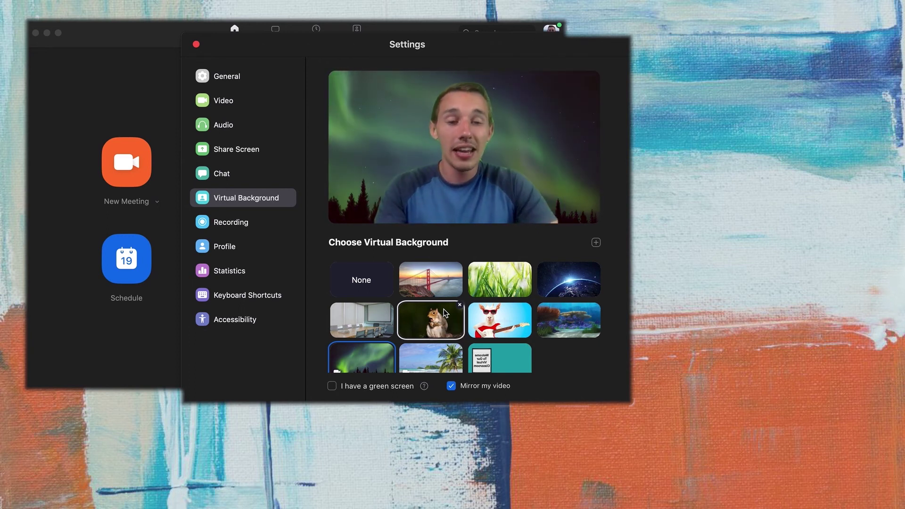
# Choose the San Francisco bridge image as the virtual background again and close the settings window.
pyautogui.click(436, 291)
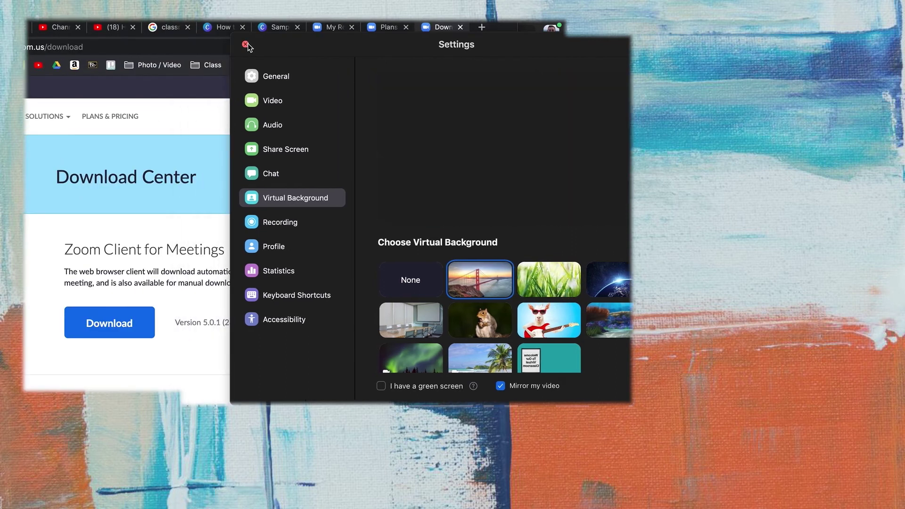
pyautogui.click(246, 45)
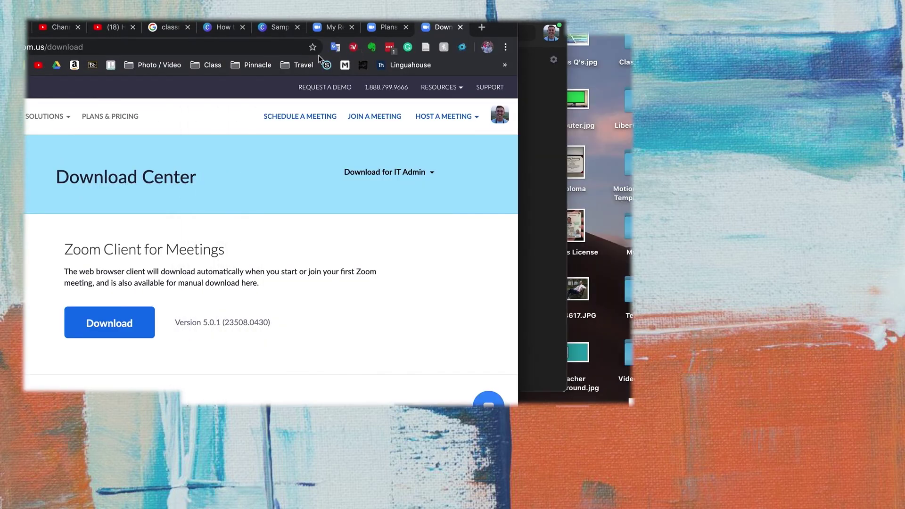
# Switch to the Sample Zoom Backgrounds design in Canva and look through its page designs from Page 1 to Page 4.
pyautogui.click(275, 30)
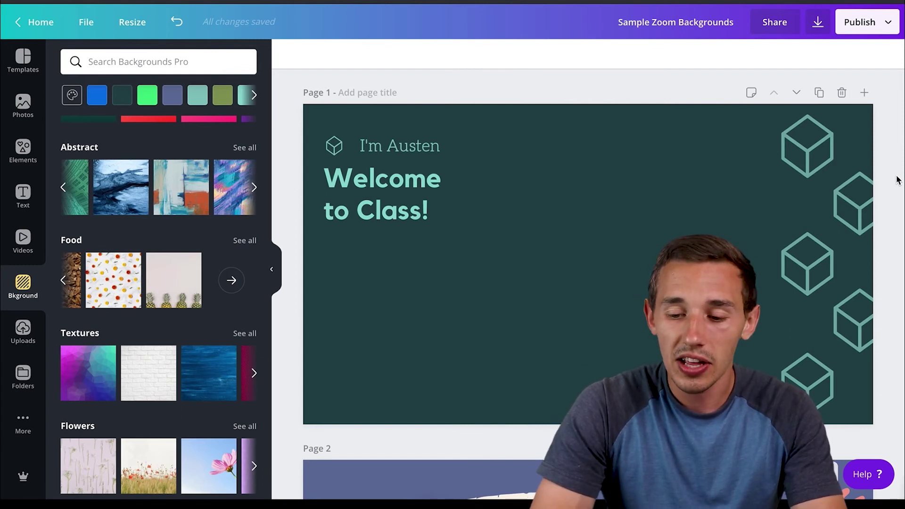
pyautogui.scroll(-1, 898, 180)
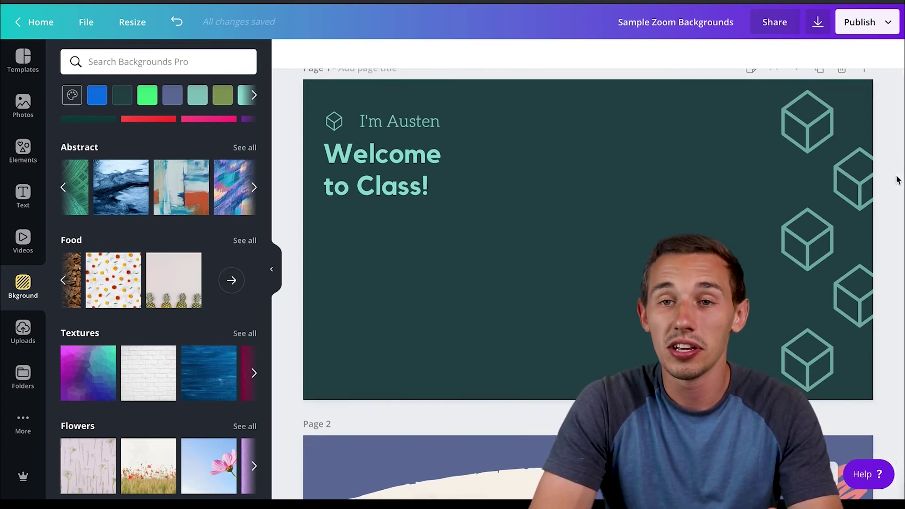
pyautogui.scroll(1, 887, 168)
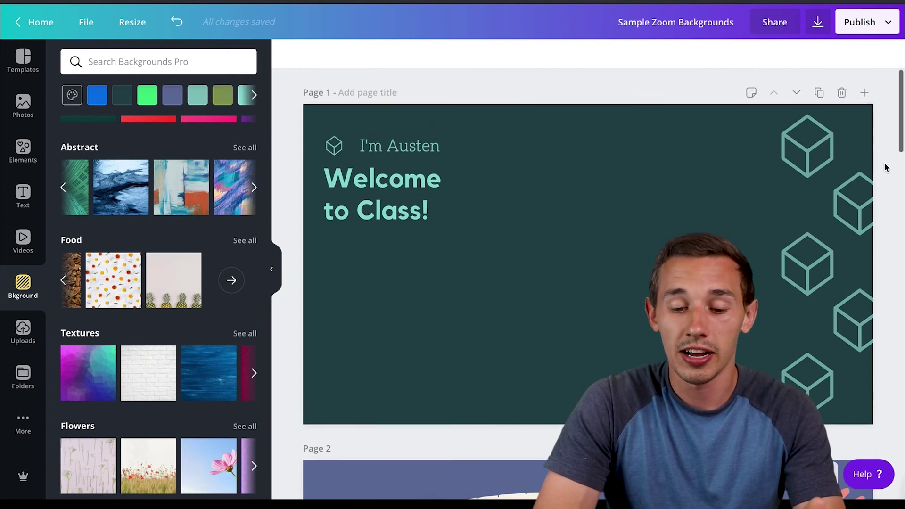
pyautogui.scroll(-5, 887, 165)
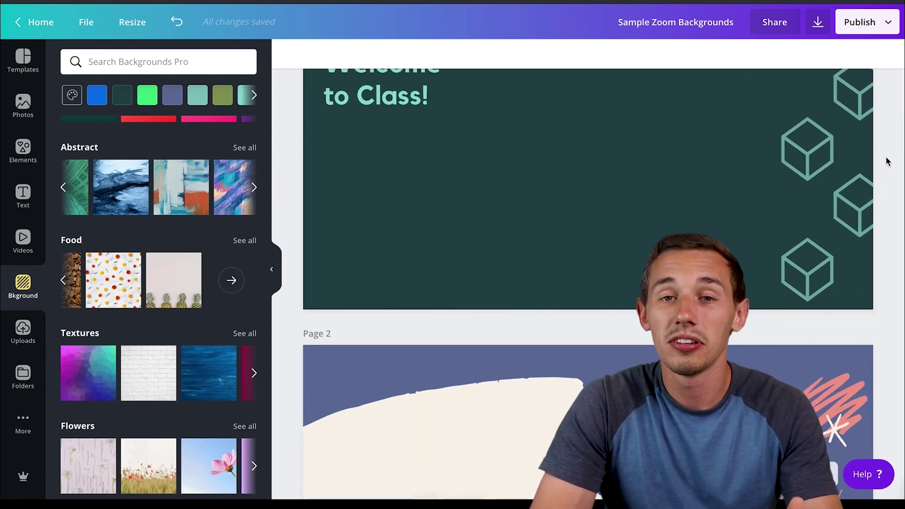
pyautogui.scroll(-3, 887, 161)
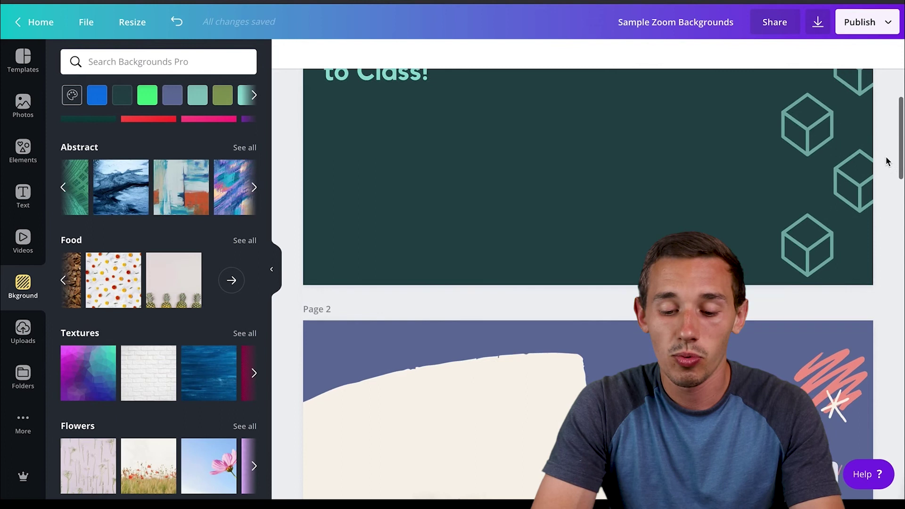
pyautogui.scroll(-10, 887, 162)
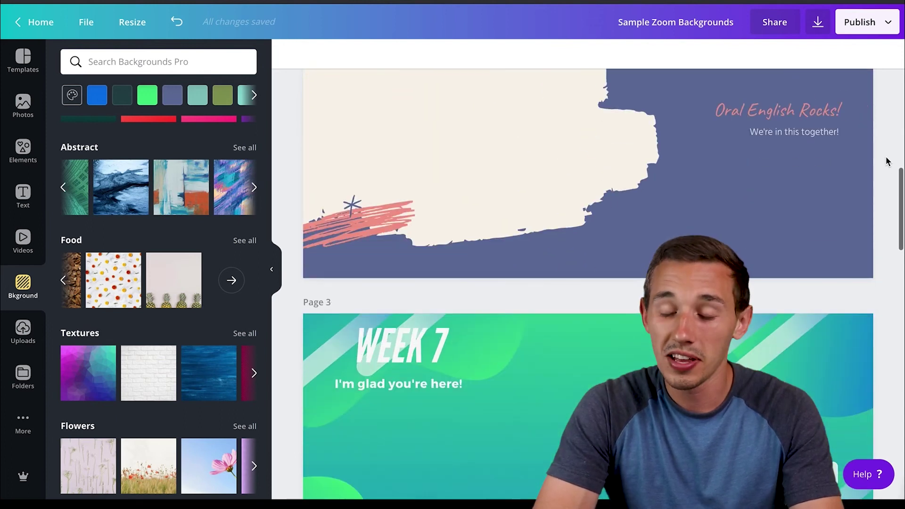
pyautogui.scroll(-8, 888, 161)
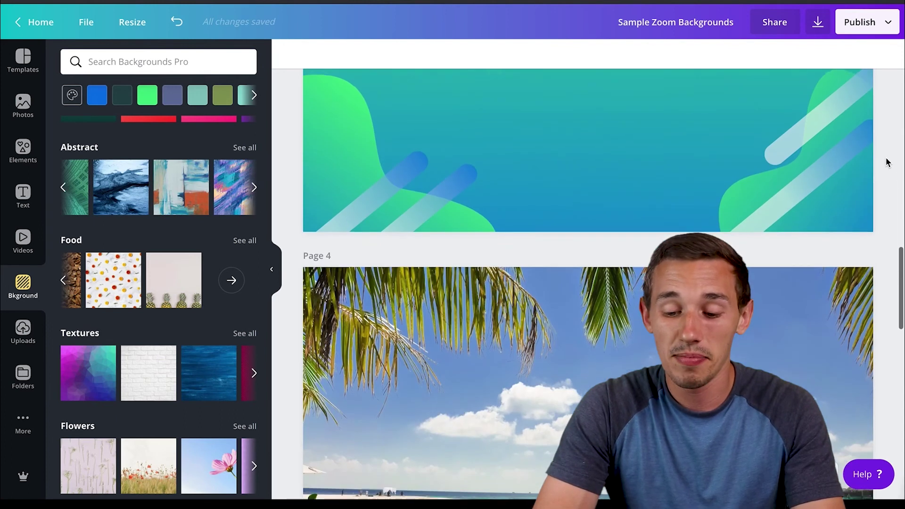
pyautogui.scroll(-2, 888, 162)
pyautogui.scroll(20, 889, 161)
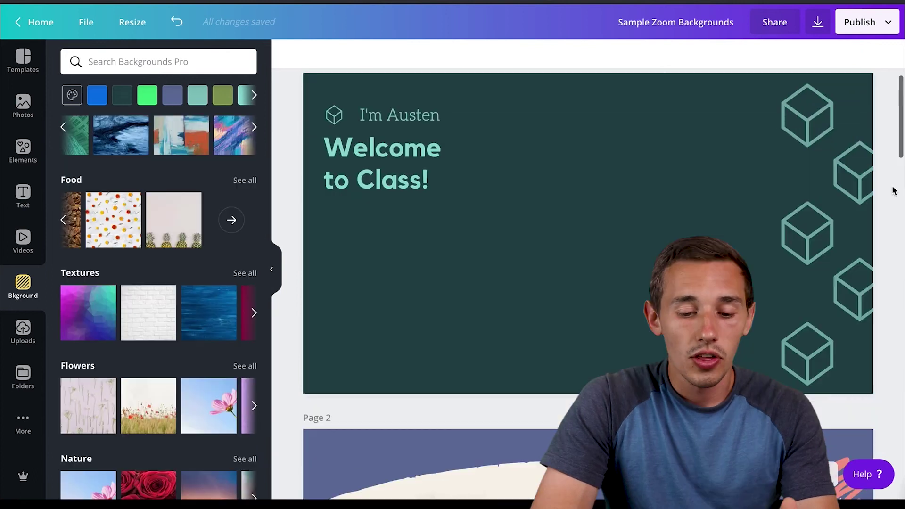
pyautogui.scroll(-3, 894, 190)
pyautogui.scroll(-3, 894, 191)
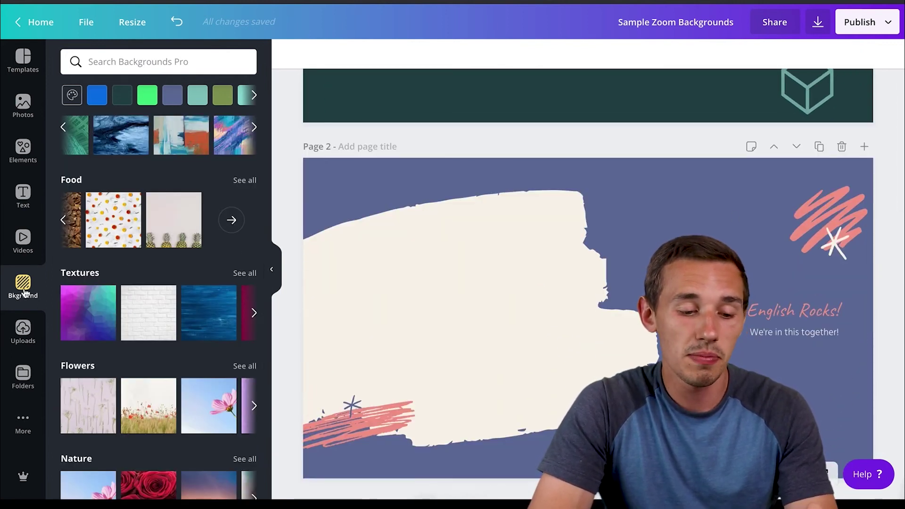
# Browse Canva's background categories, from Landscapes and Patterns through Textures, Flowers and Nature.
pyautogui.scroll(6, 138, 211)
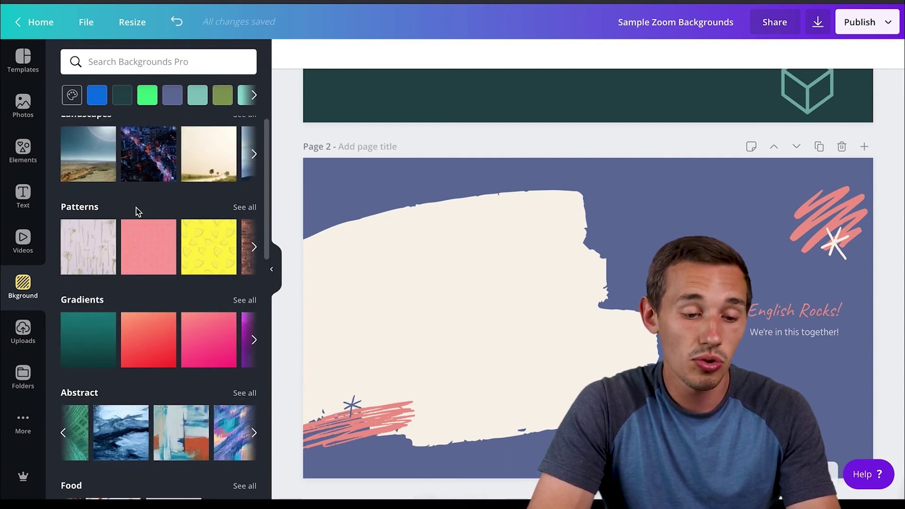
pyautogui.scroll(-7, 156, 177)
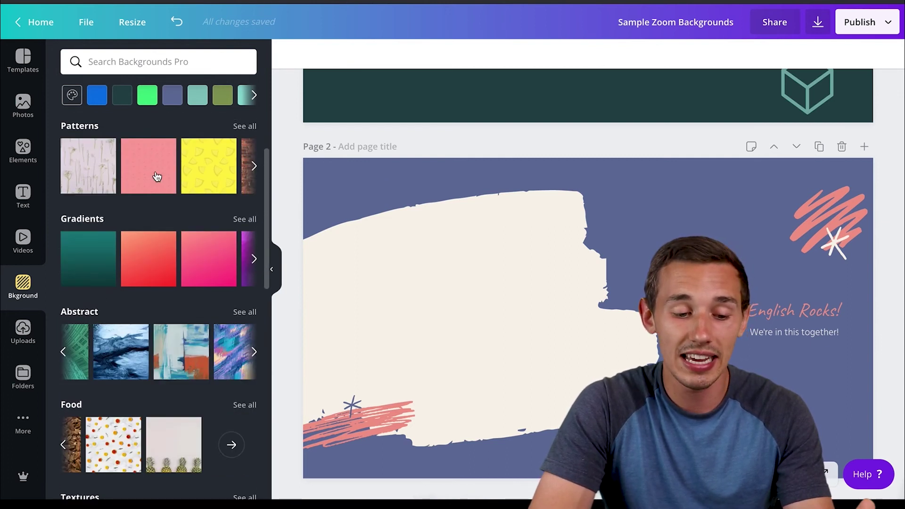
pyautogui.scroll(-2, 156, 176)
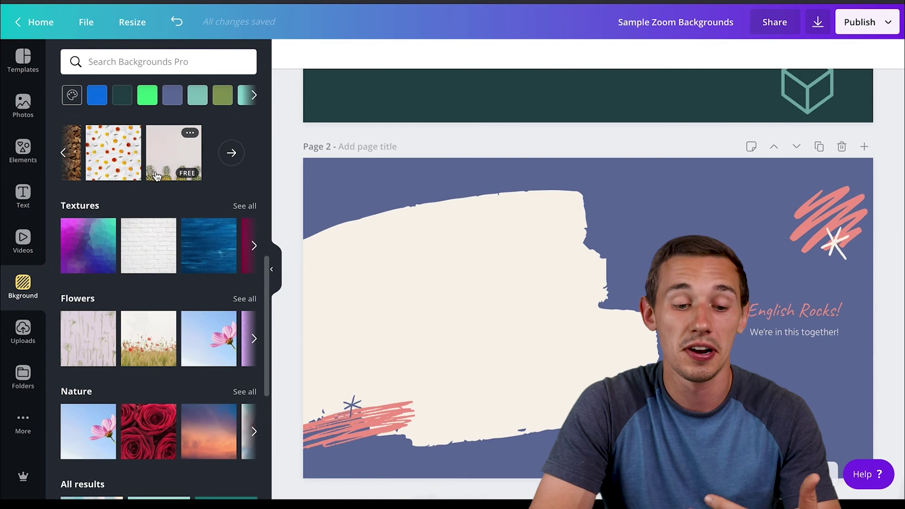
pyautogui.scroll(-8, 157, 176)
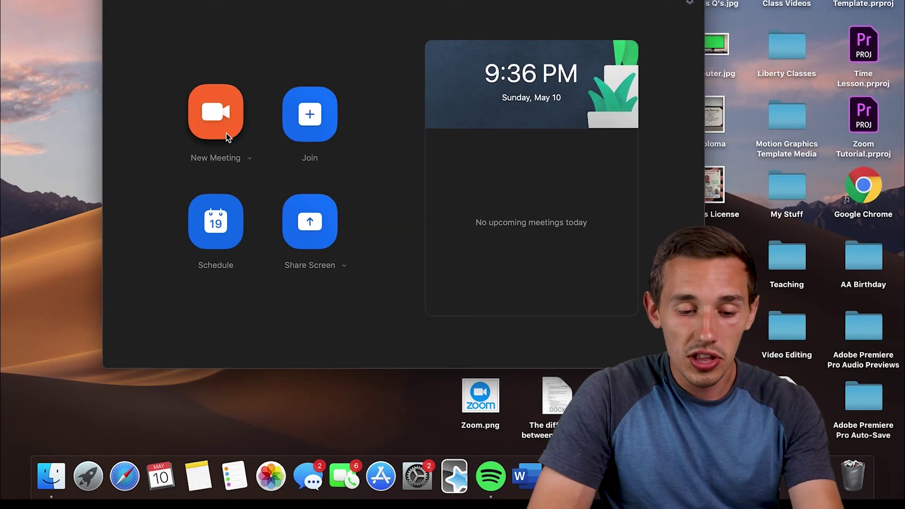
# Switch to Zoom, start a new meeting in full screen, and join it with computer audio.
pyautogui.click(227, 137)
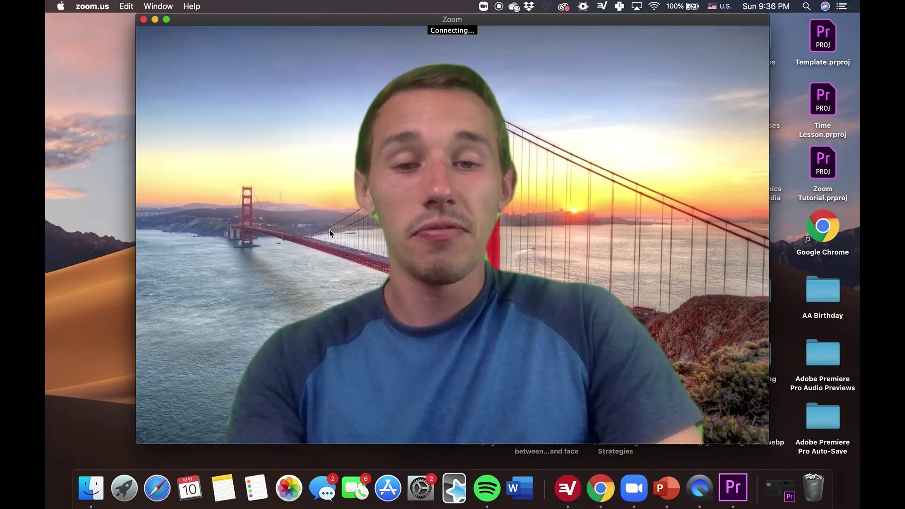
pyautogui.click(166, 19)
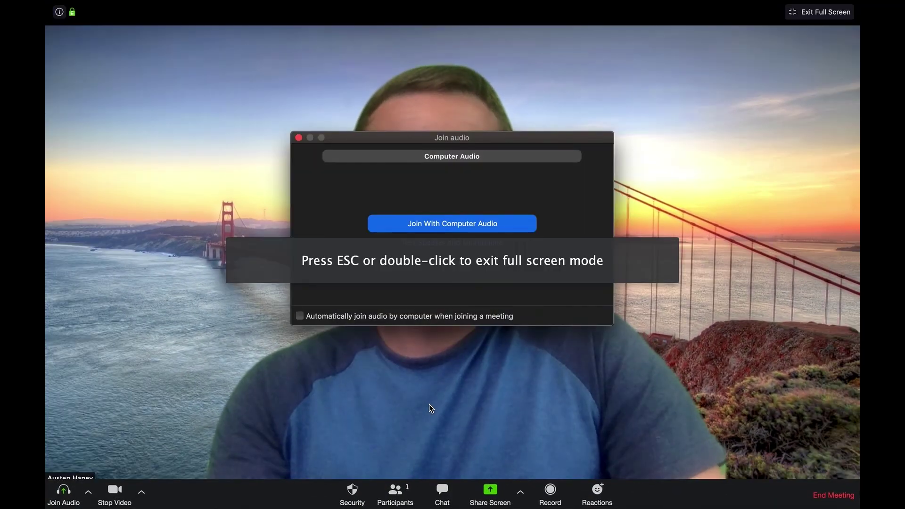
pyautogui.click(488, 223)
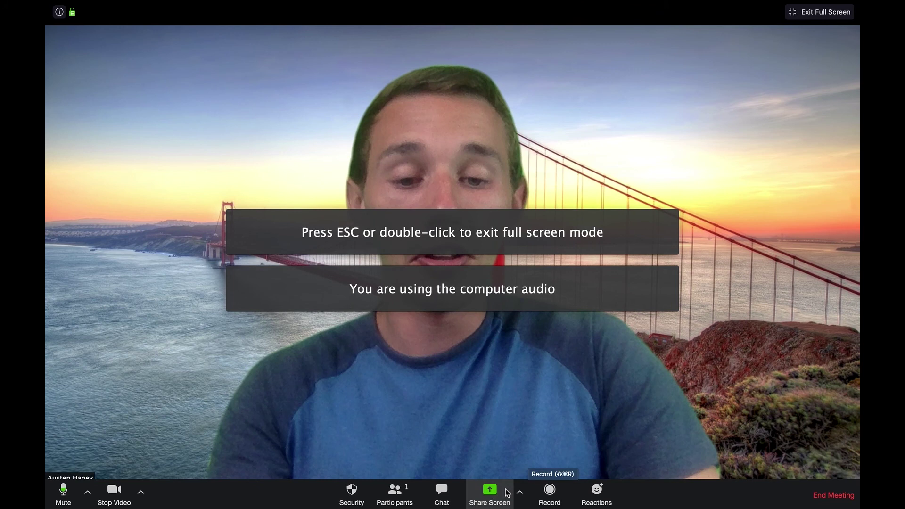
# Share the Microsoft PowerPoint slide show window in the meeting.
pyautogui.click(493, 493)
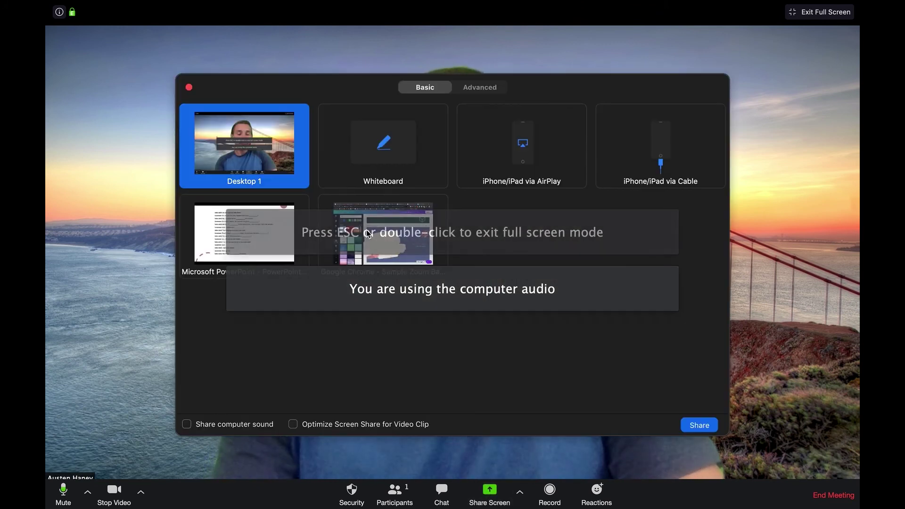
pyautogui.click(255, 231)
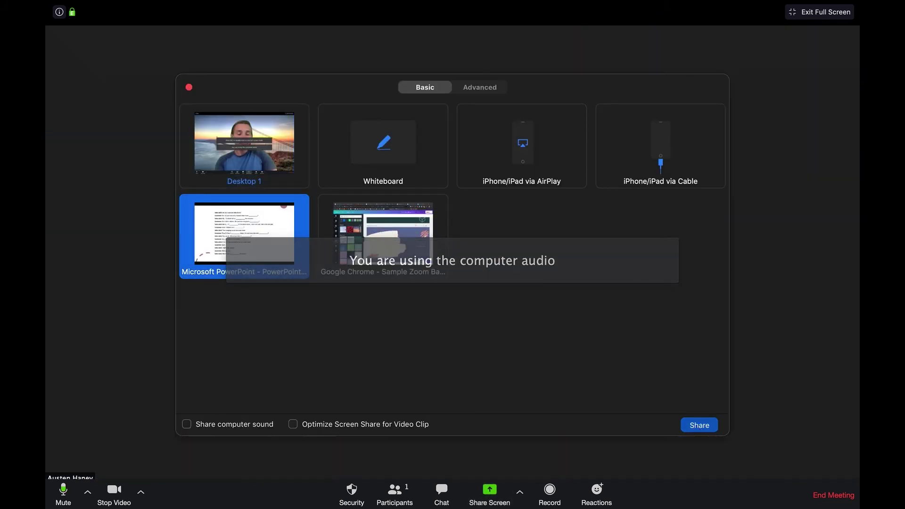
pyautogui.press('Return')
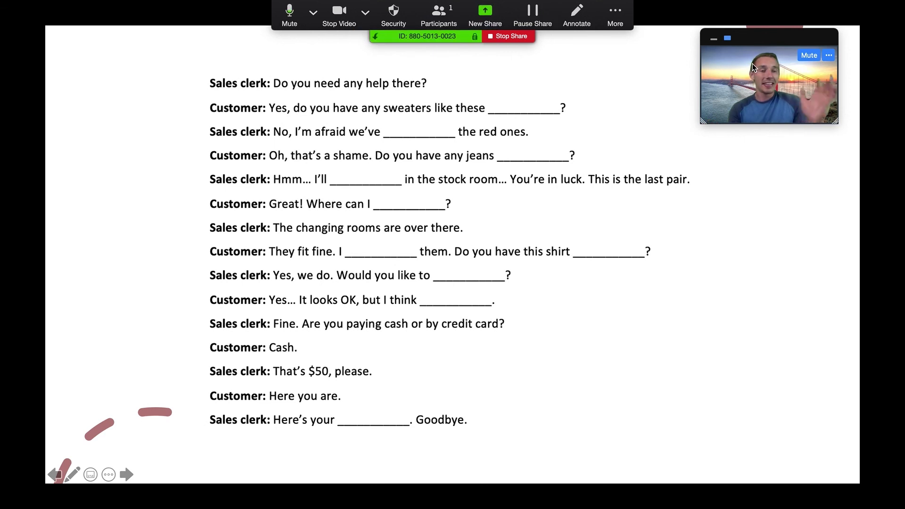